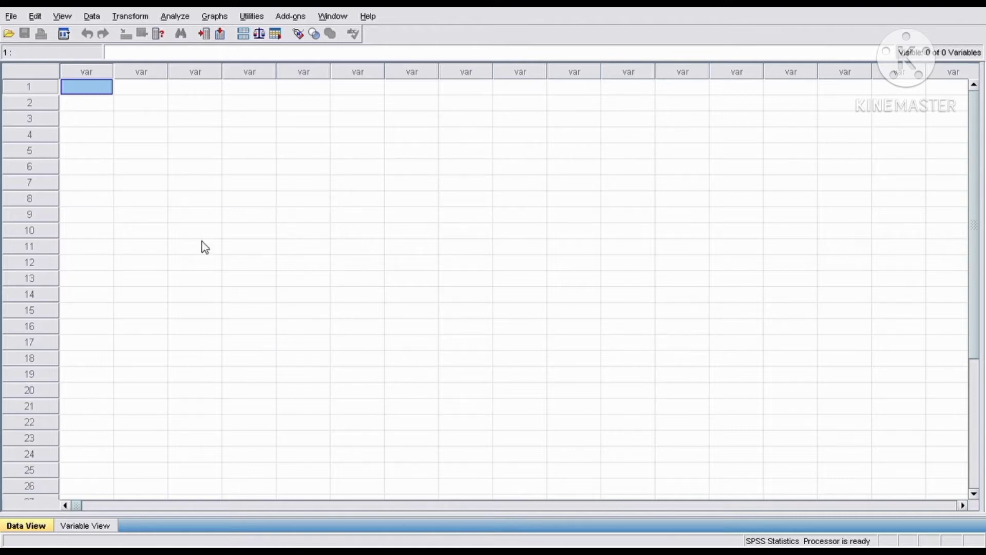
Define two numeric variables named x and y in the variable definitions
{"action": "left_click", "coordinate": [20, 526]}
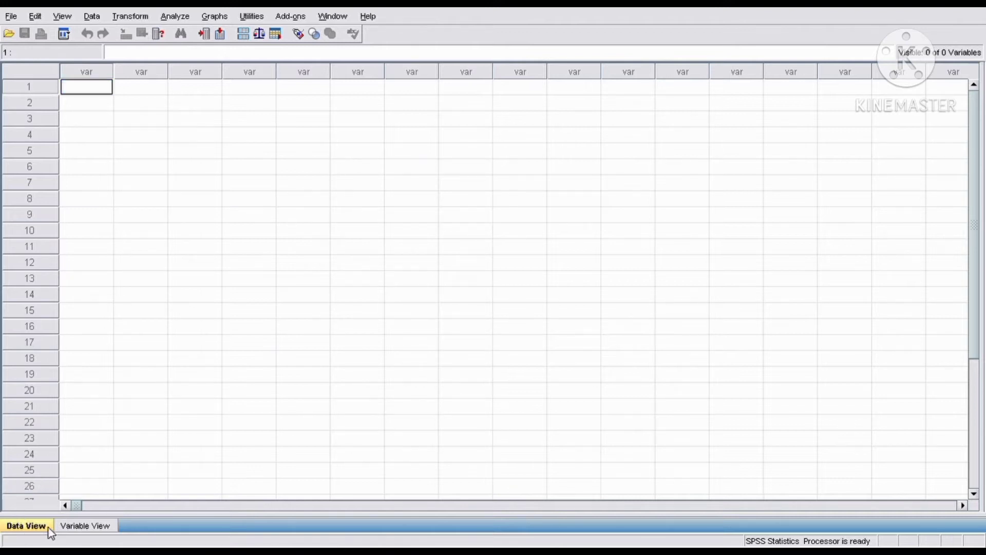
{"action": "left_click", "coordinate": [103, 532]}
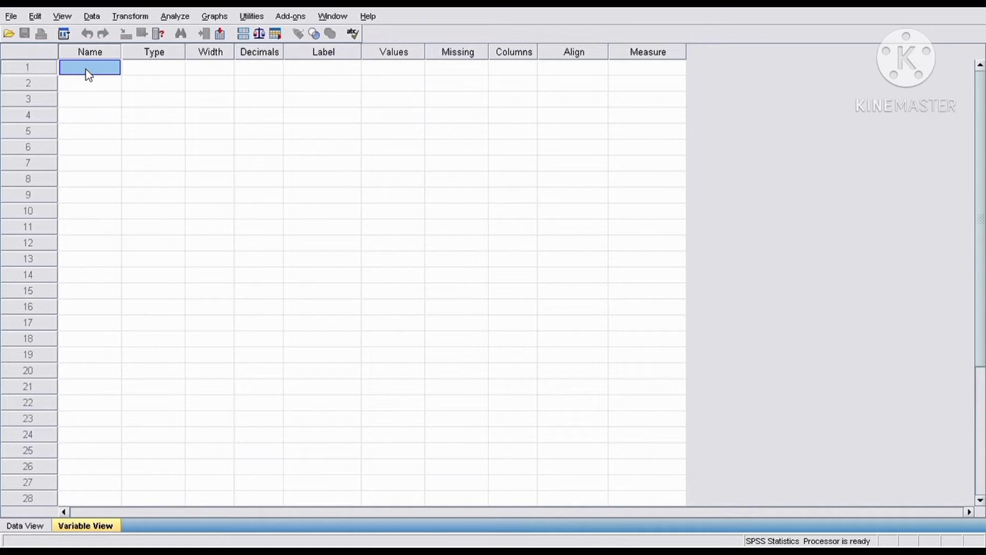
{"action": "type", "text": "x"}
{"action": "key", "text": "Return"}
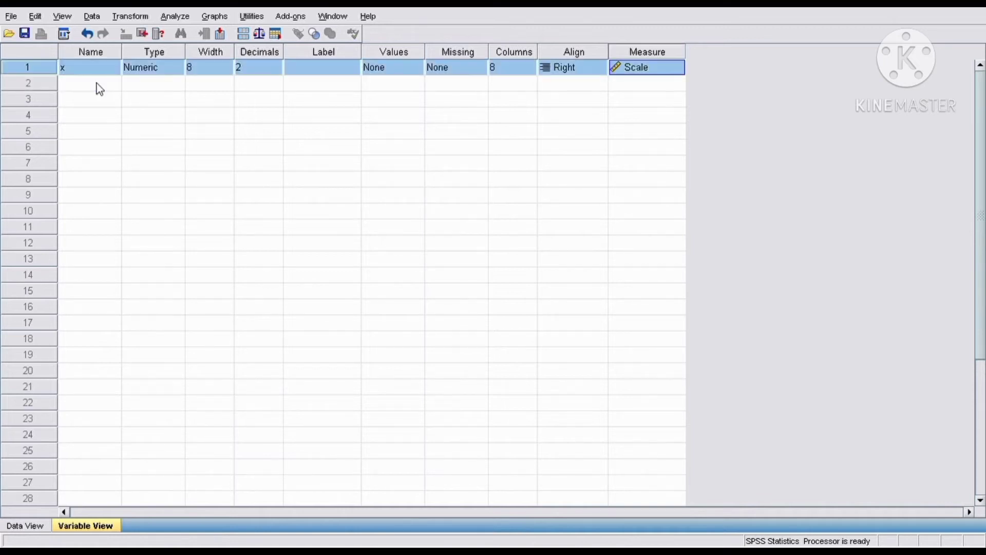
{"action": "left_click", "coordinate": [100, 89]}
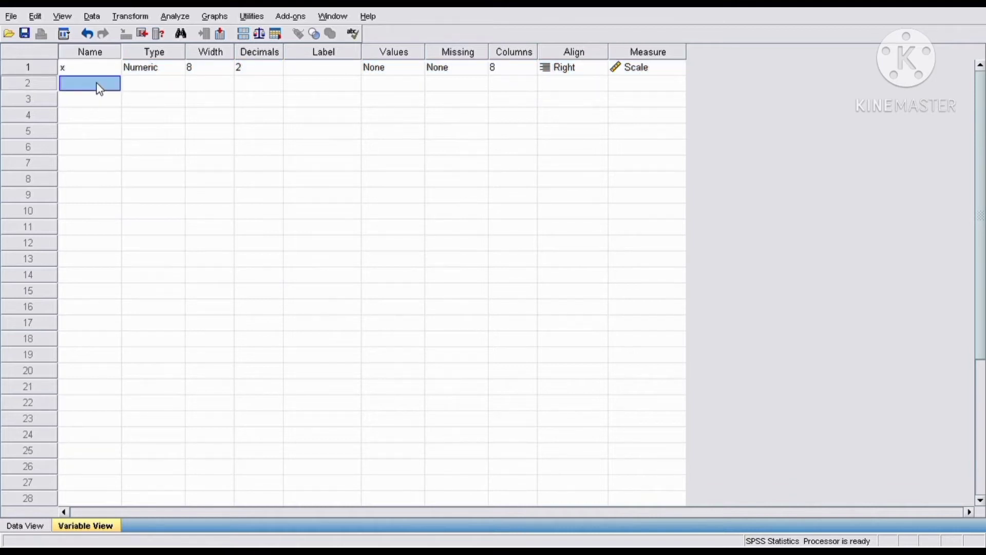
{"action": "type", "text": "y"}
{"action": "key", "text": "Return"}
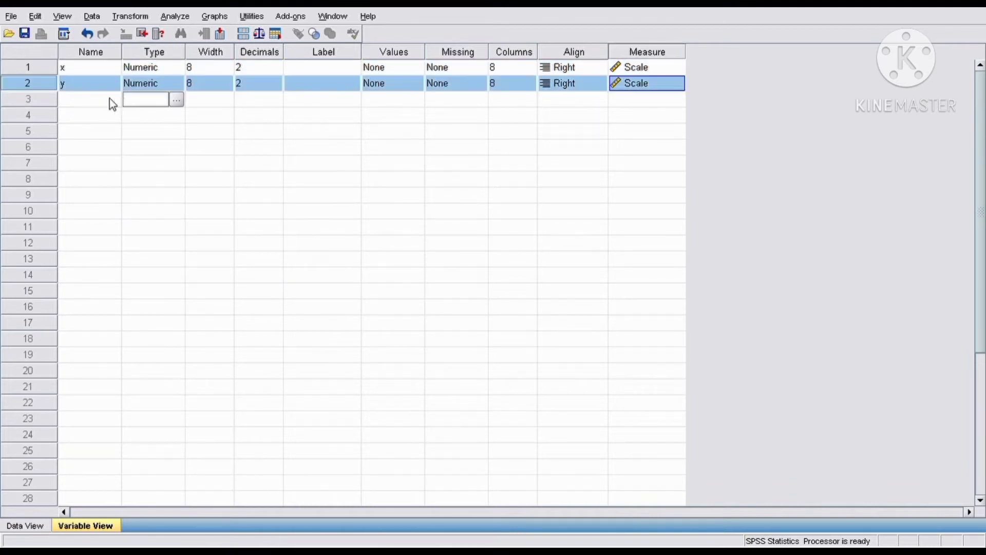
{"action": "left_click", "coordinate": [102, 101]}
Set the number of decimals for variable y to 0
{"action": "left_click", "coordinate": [114, 72]}
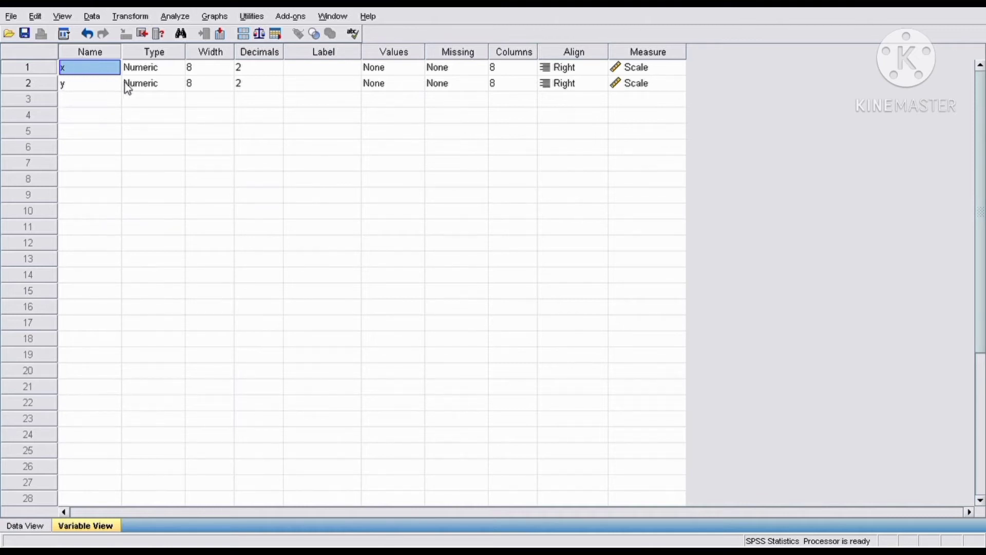
{"action": "left_click", "coordinate": [259, 75]}
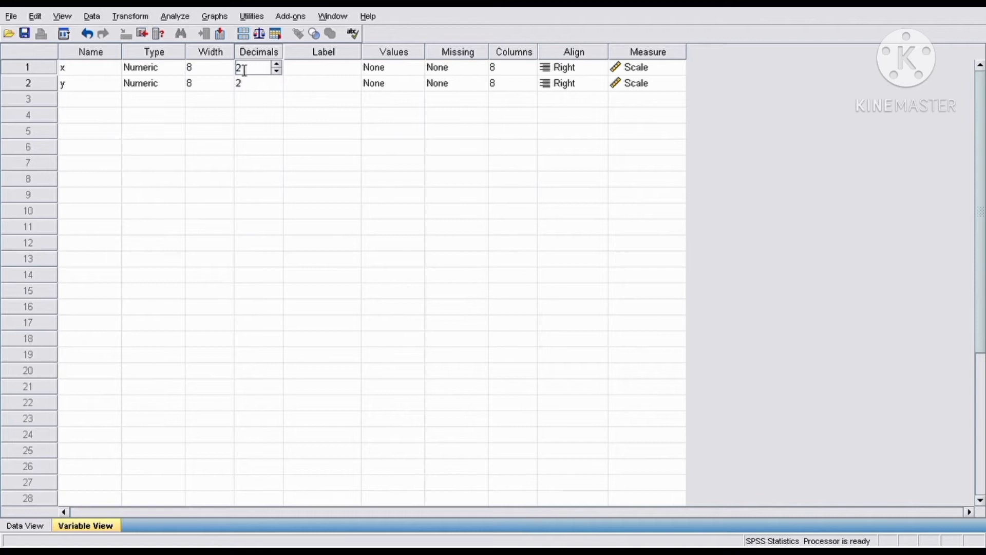
{"action": "left_click", "coordinate": [254, 83]}
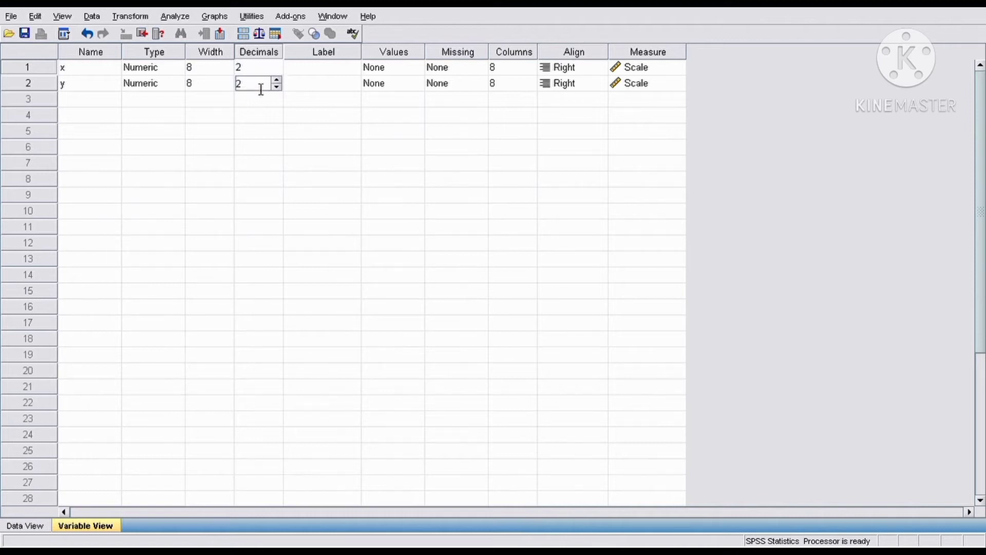
{"action": "left_click", "coordinate": [278, 86]}
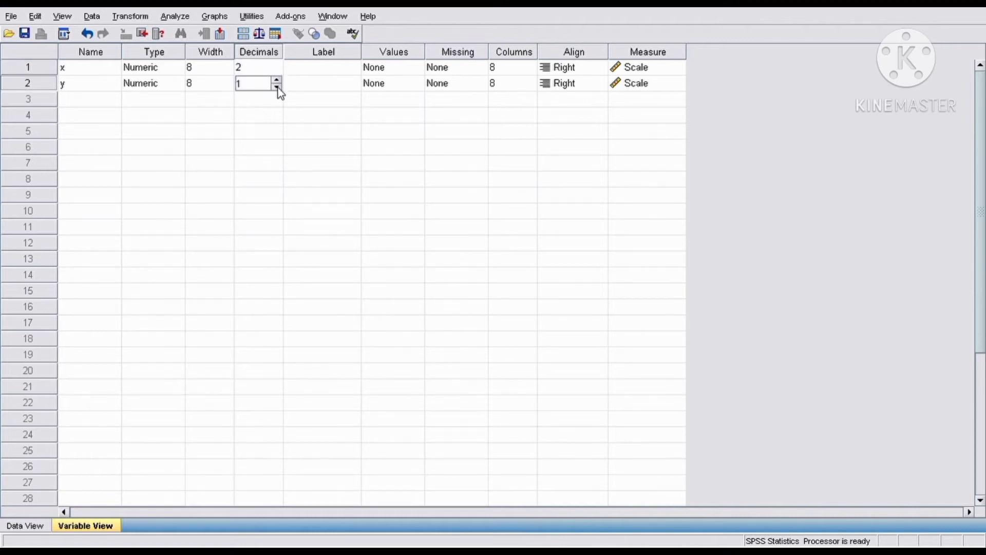
{"action": "left_click", "coordinate": [278, 87]}
Label variable x as "volume air" and variable y as "tinggi tanaman"
{"action": "left_click", "coordinate": [313, 70]}
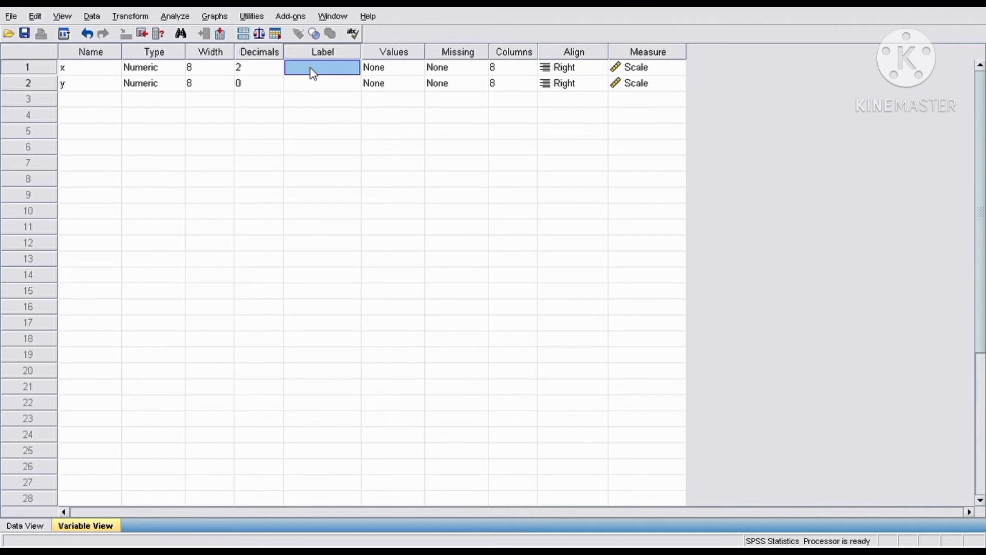
{"action": "type", "text": "vo"}
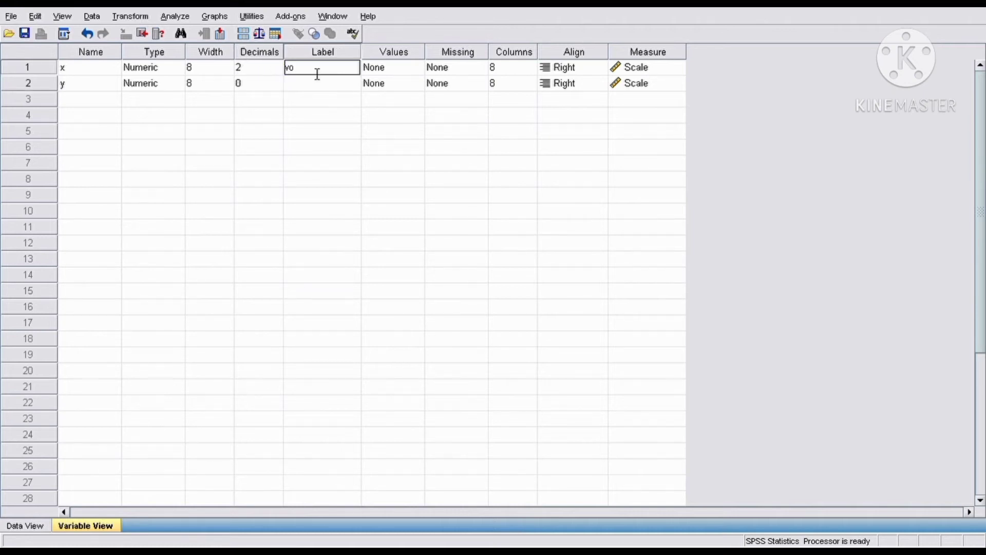
{"action": "type", "text": "lume"}
{"action": "type", "text": "-ai"}
{"action": "left_click", "coordinate": [324, 87]}
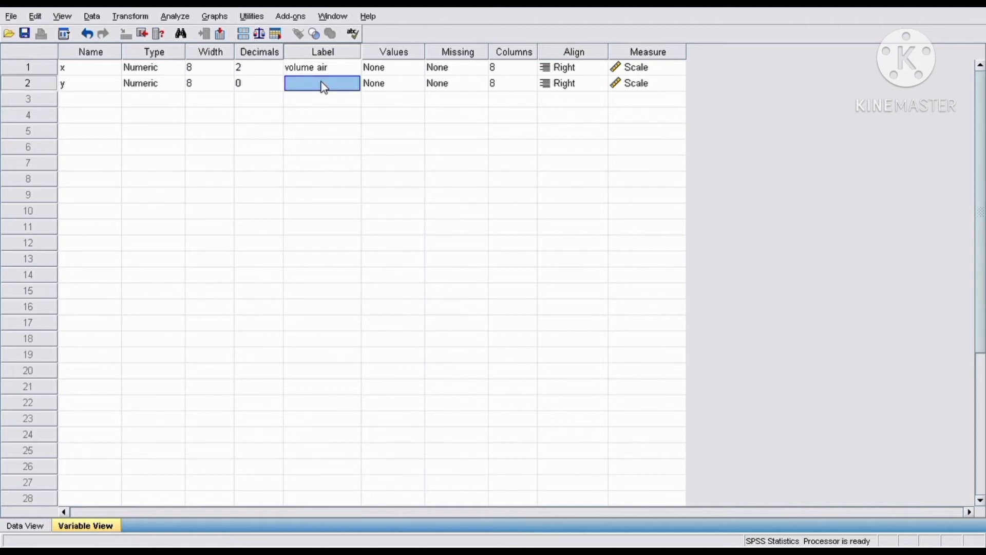
{"action": "type", "text": "ti"}
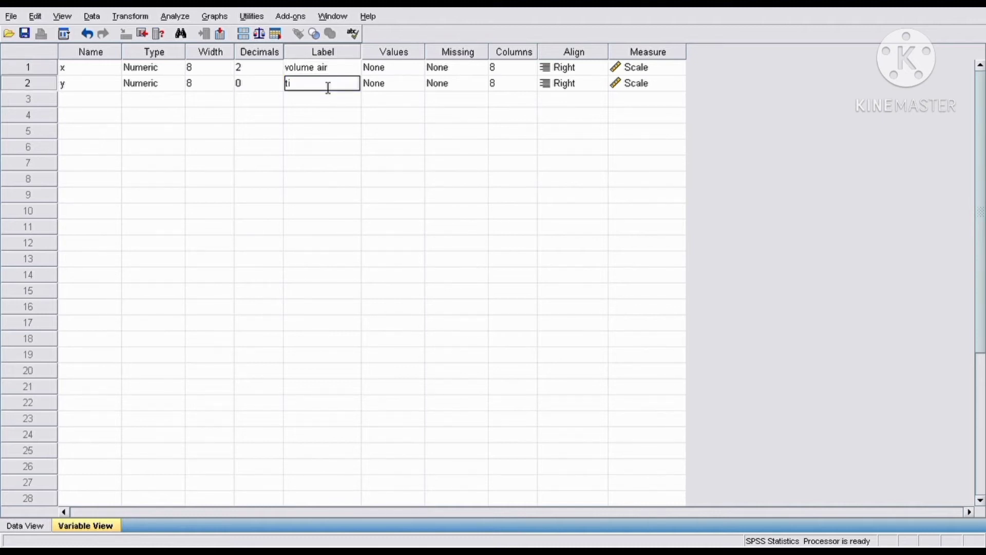
{"action": "type", "text": "nggi tanaman"}
{"action": "left_click", "coordinate": [354, 102]}
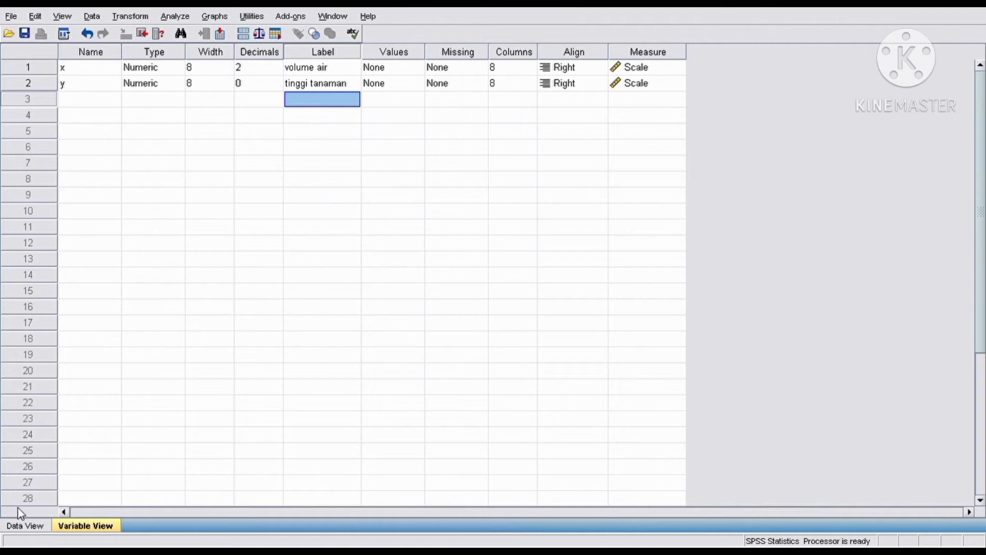
Enter ten x/y data rows: 1.20/100, 1.50/140, 2.20/130, 2.30/138, 2.50/136, 3.10/125, 3.40/160, 3.60/122, 4.40/158, 4.80/160
{"action": "left_click", "coordinate": [26, 526]}
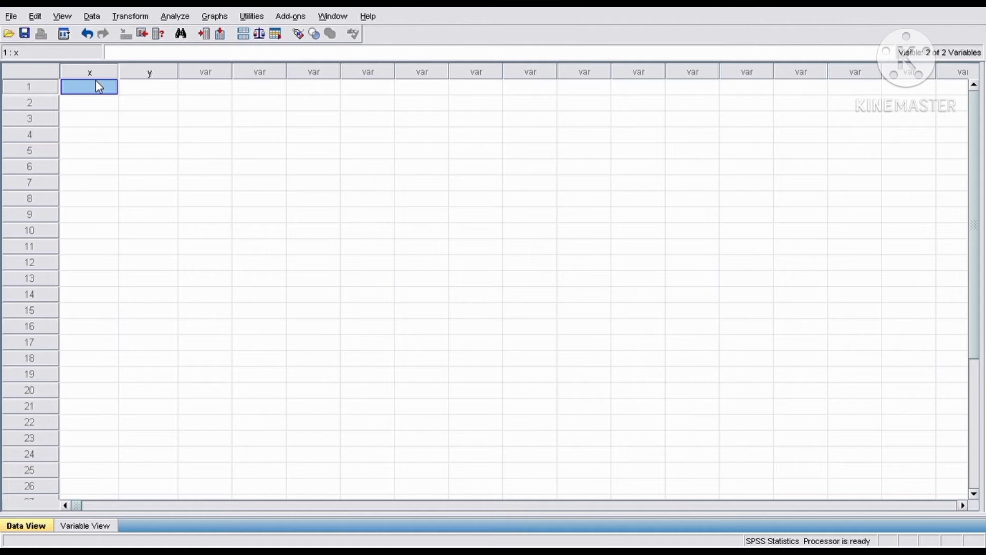
{"action": "left_click", "coordinate": [125, 91]}
{"action": "left_click", "coordinate": [97, 94]}
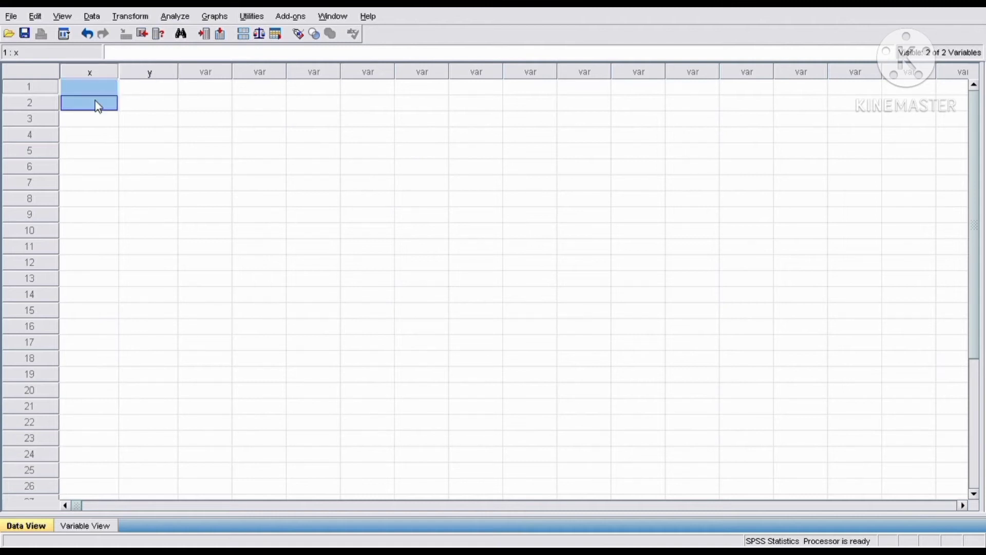
{"action": "left_click_drag", "start_coordinate": [130, 108], "coordinate": [106, 92]}
{"action": "left_click", "coordinate": [107, 95]}
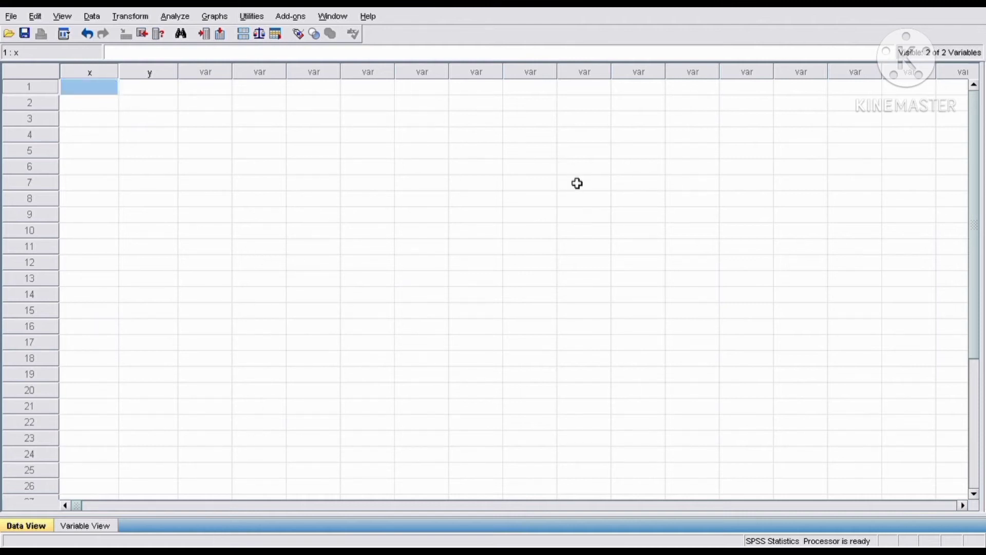
{"action": "left_click", "coordinate": [105, 91]}
{"action": "type", "text": "1.20\t100 1.50\t140 2.20\t130 2.30\t138 2.50\t136 3.10\t125 3.40\t160 3.60\t122 4.40\t158 4.80\t160"}
{"action": "left_click", "coordinate": [236, 133]}
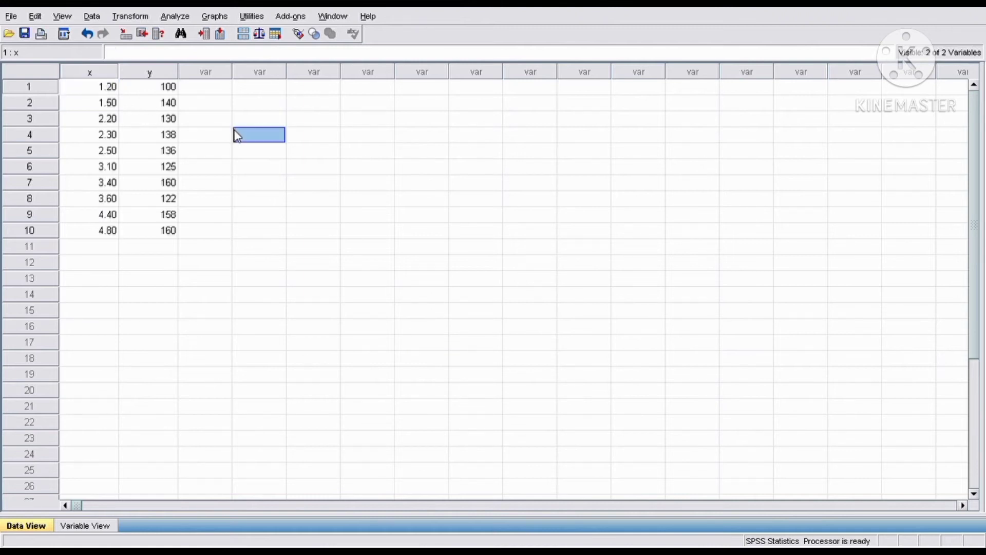
Review the entered values in the x and y columns of the data sheet
{"action": "left_click", "coordinate": [104, 87]}
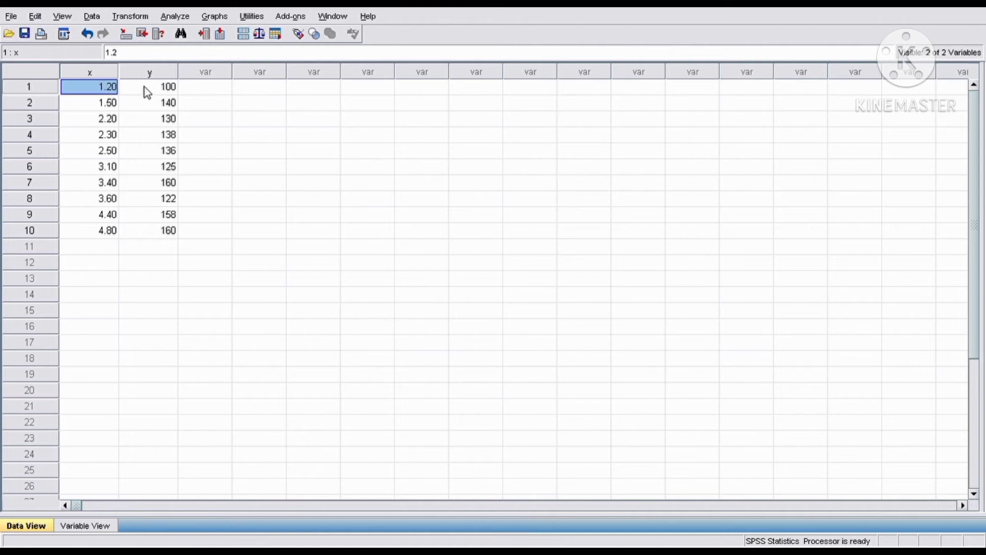
{"action": "left_click", "coordinate": [110, 102]}
{"action": "left_click", "coordinate": [144, 93]}
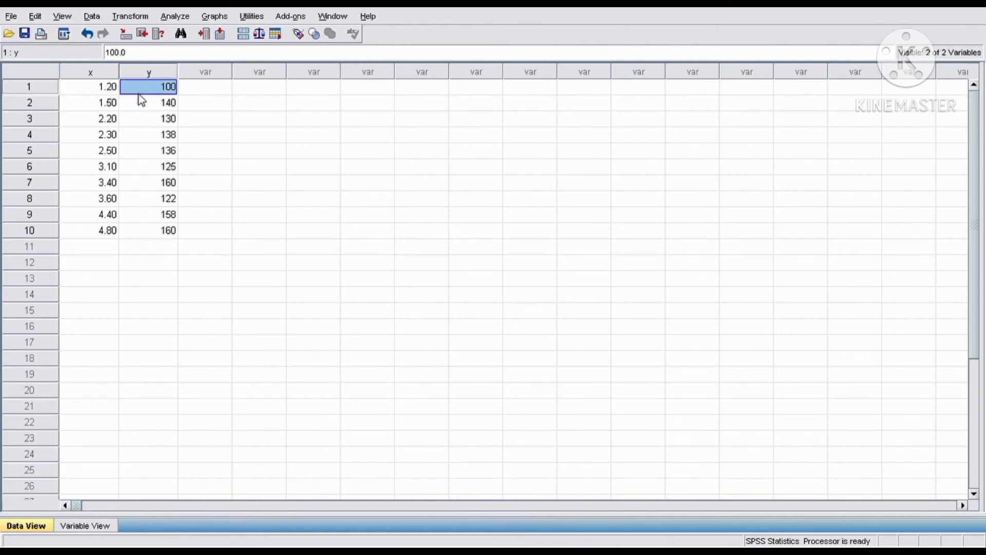
{"action": "left_click", "coordinate": [86, 94]}
{"action": "left_click", "coordinate": [96, 105]}
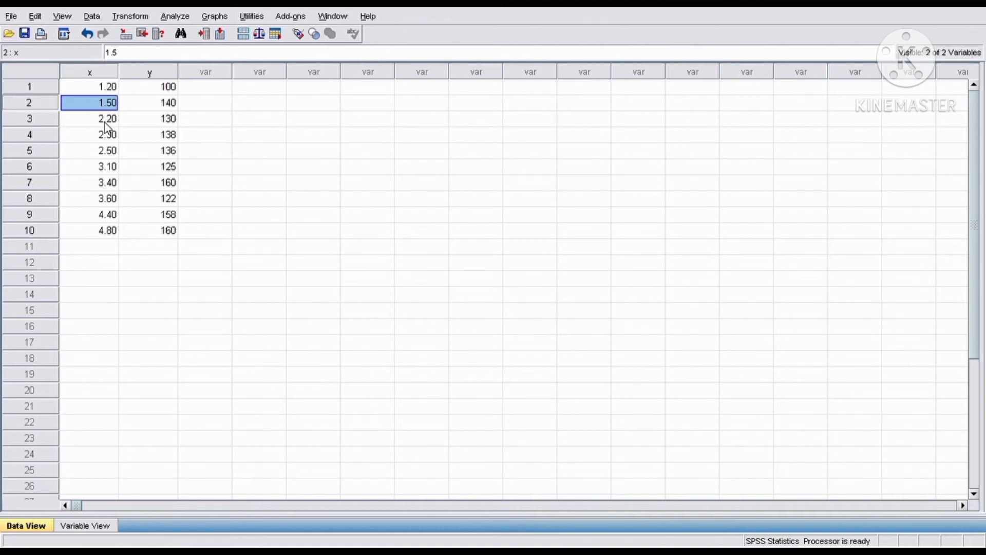
{"action": "left_click", "coordinate": [106, 122]}
{"action": "left_click", "coordinate": [140, 107]}
{"action": "left_click", "coordinate": [106, 79]}
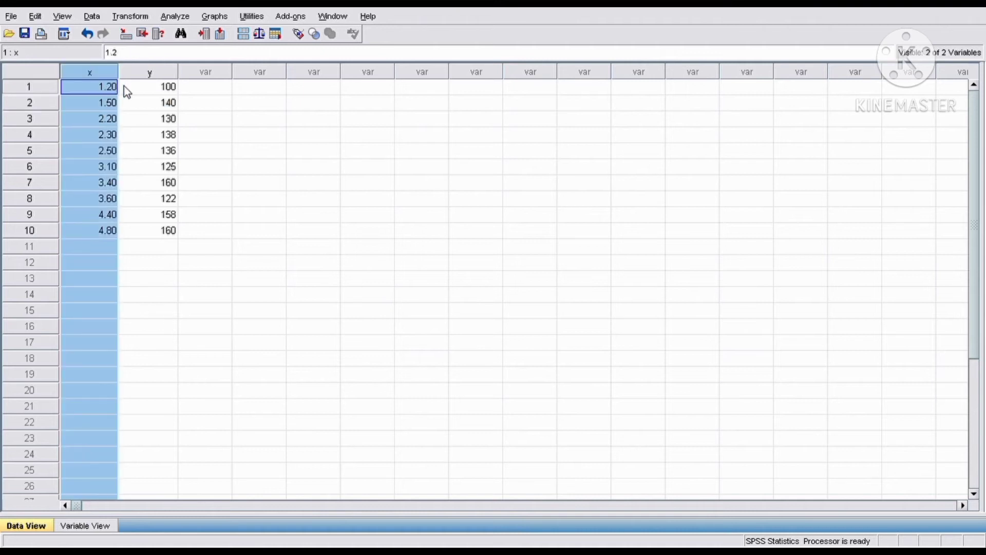
{"action": "left_click", "coordinate": [122, 88]}
{"action": "left_click", "coordinate": [114, 88]}
{"action": "left_click", "coordinate": [126, 88]}
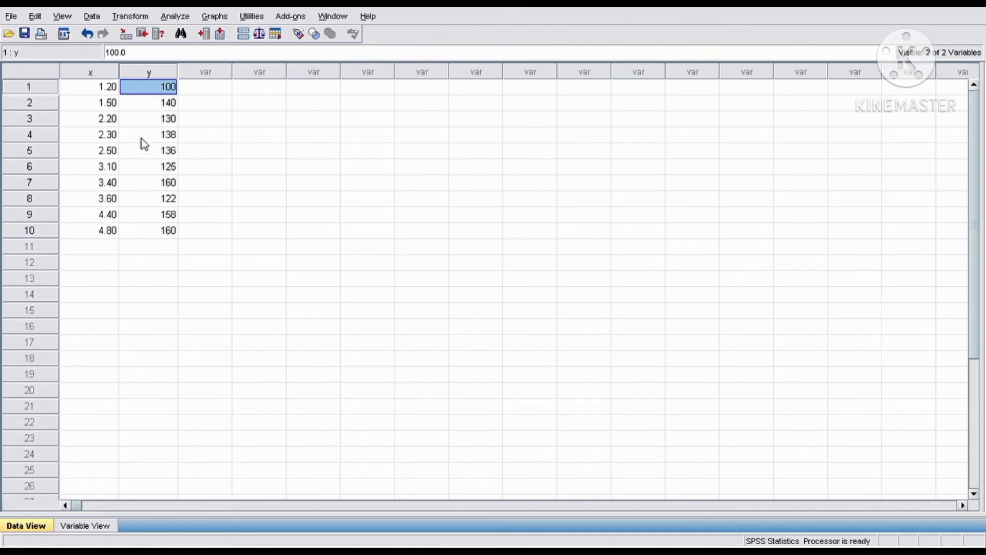
{"action": "left_click", "coordinate": [207, 101]}
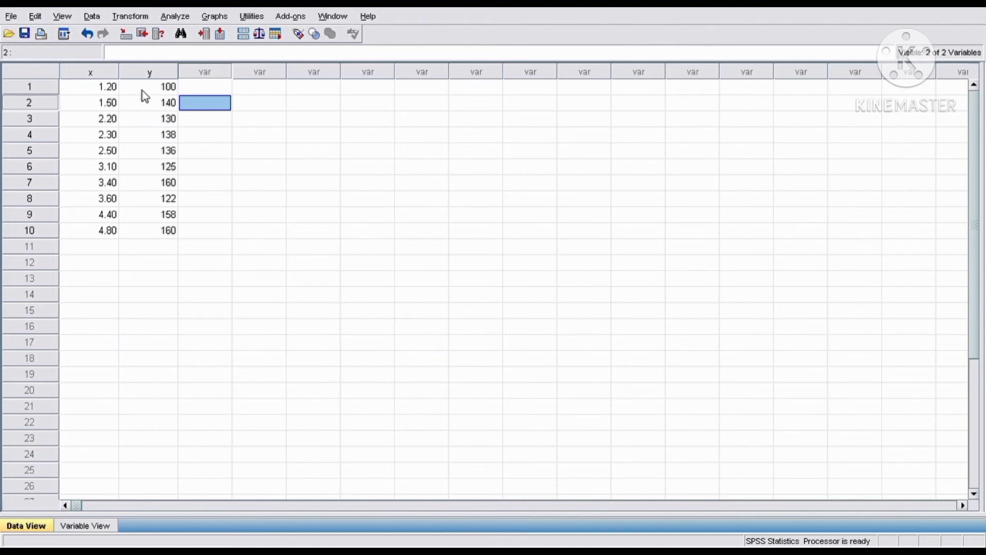
Run a bivariate Pearson correlation between Tinggi tanaman (y) and Volume Air (x), using the two-tailed test with significant correlations flagged
{"action": "mouse_move", "coordinate": [136, 77]}
{"action": "left_click", "coordinate": [182, 19]}
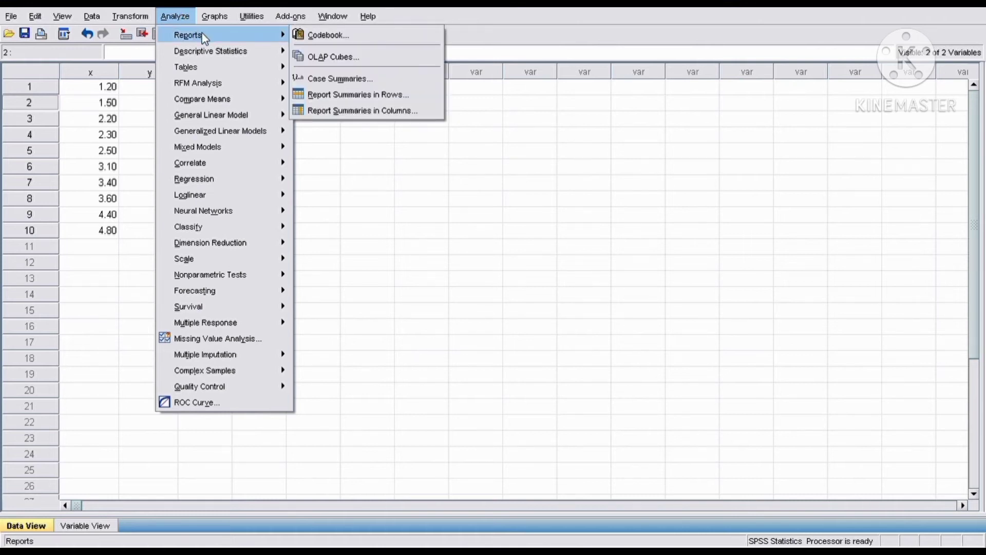
{"action": "mouse_move", "coordinate": [249, 145]}
{"action": "mouse_move", "coordinate": [262, 164]}
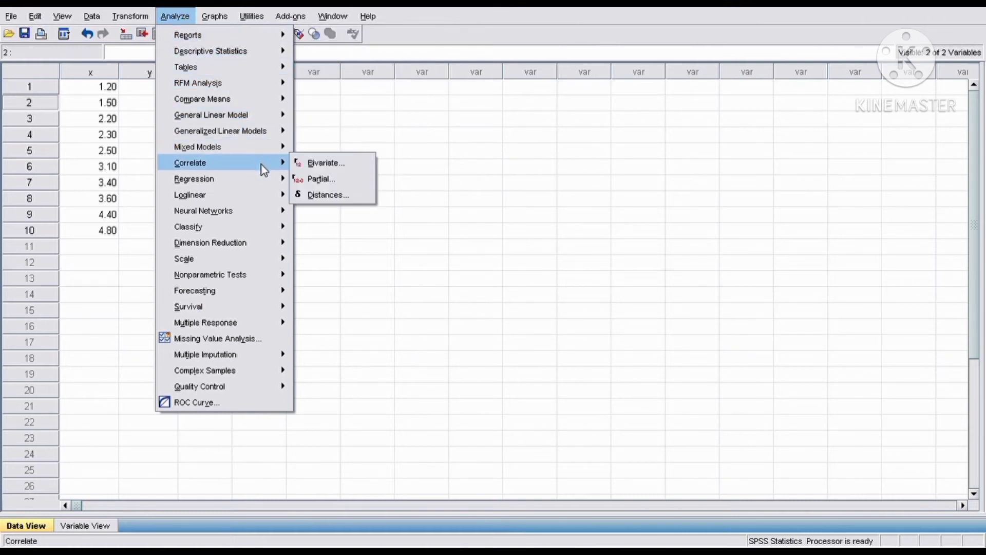
{"action": "left_click", "coordinate": [314, 163]}
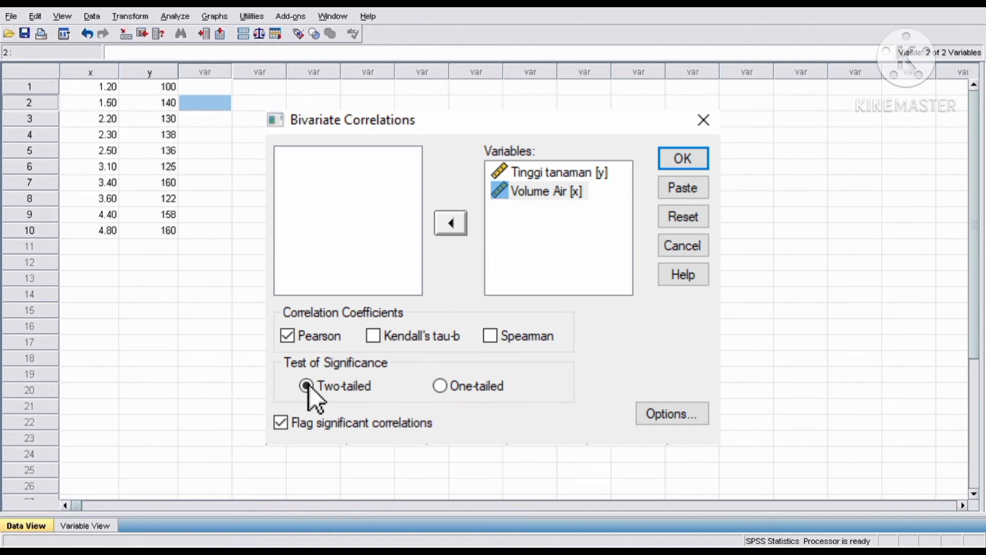
{"action": "left_click", "coordinate": [683, 160]}
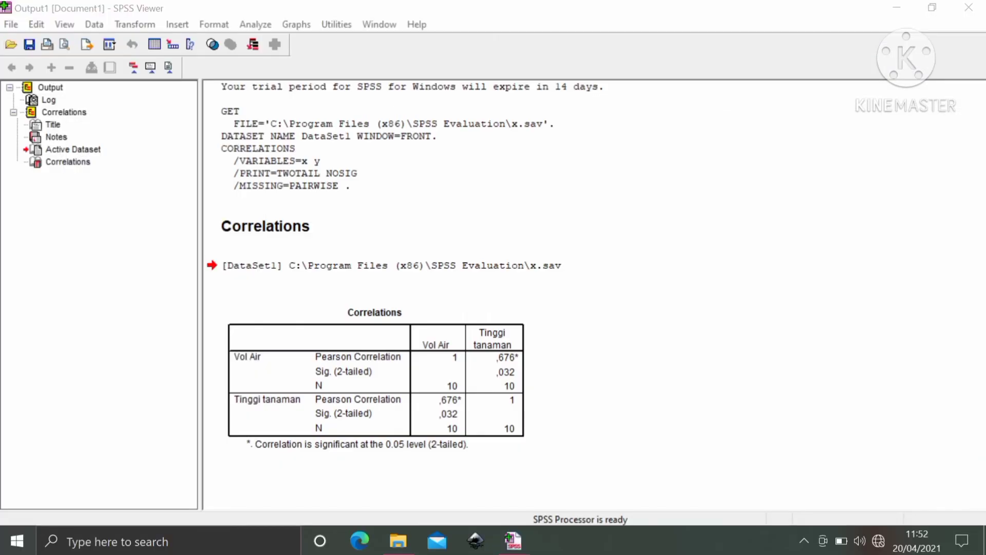